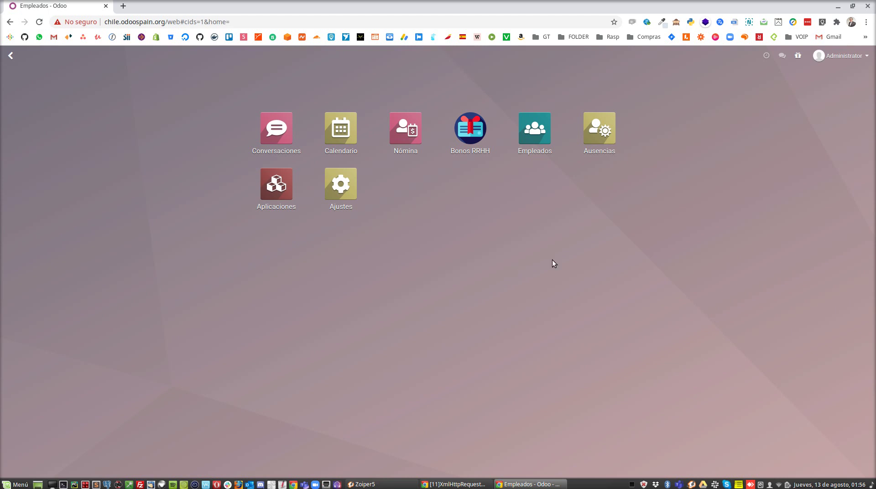
Create a new employee with first name and surname entered and Cálculo de Nómina ticked
click(539, 125)
click(21, 94)
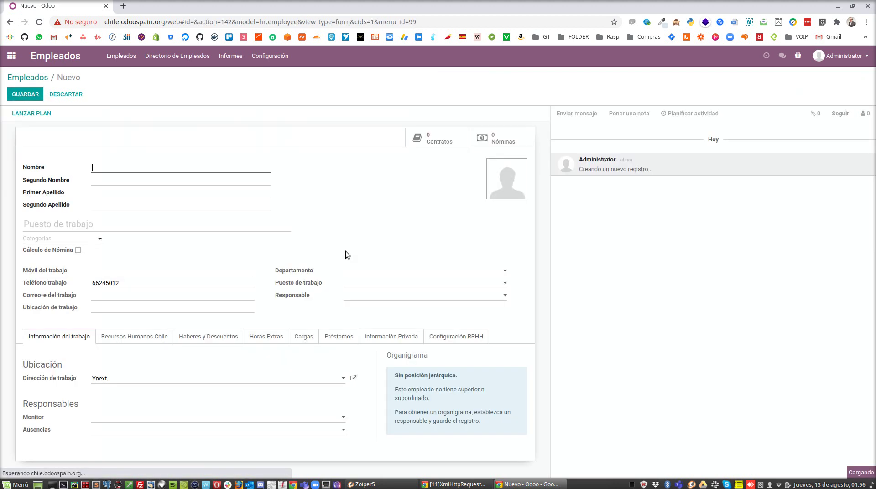
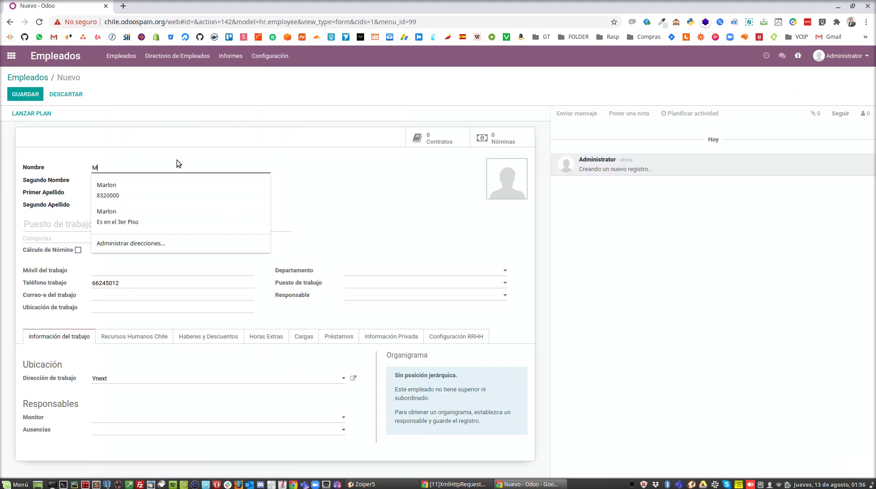
key(Tab)
key(Tab)
key(Tab)
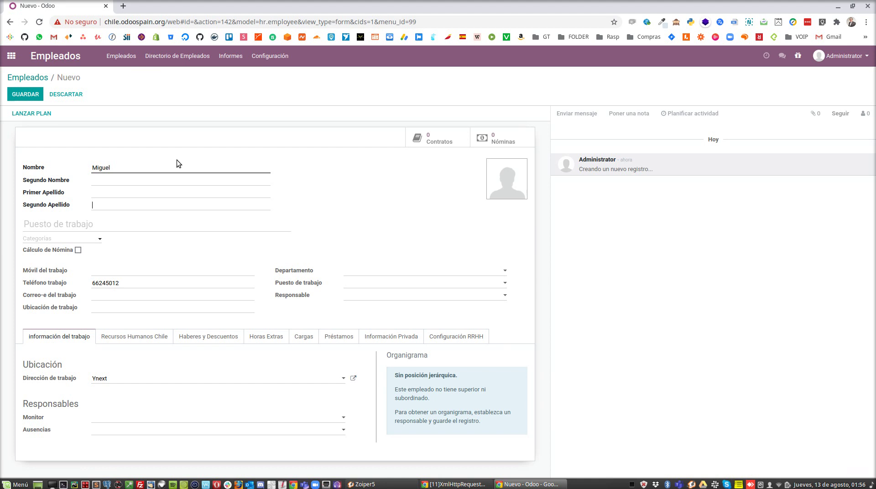
click(144, 192)
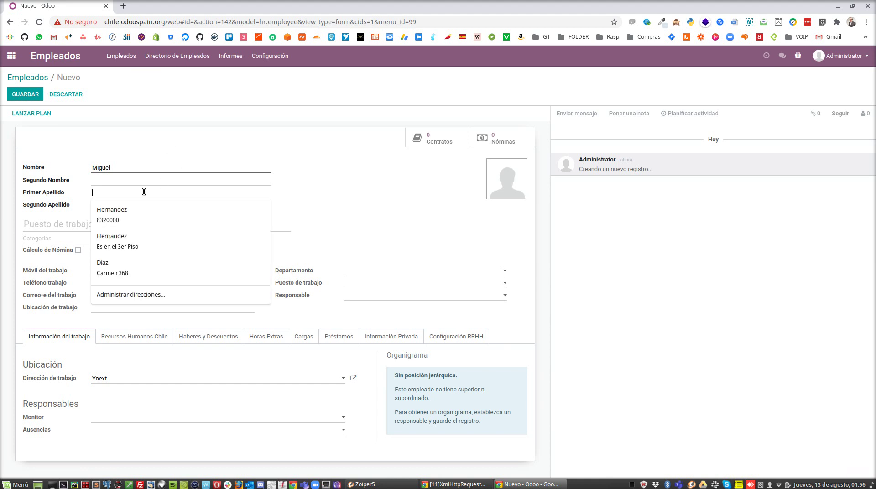
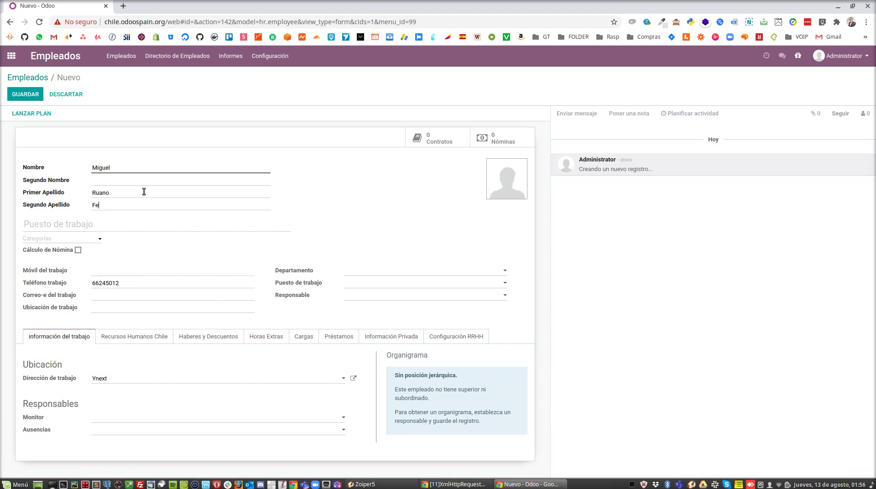
click(78, 250)
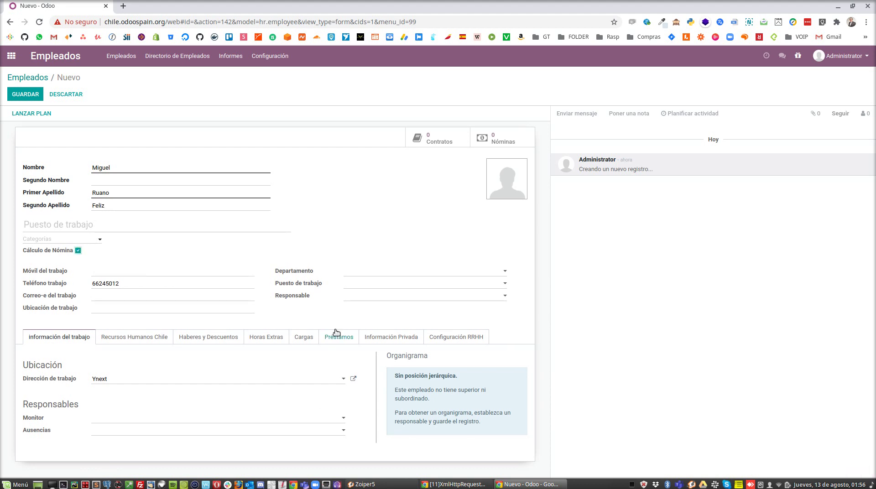
Under private information, set nationality to España and enter the employee's RUT
click(418, 340)
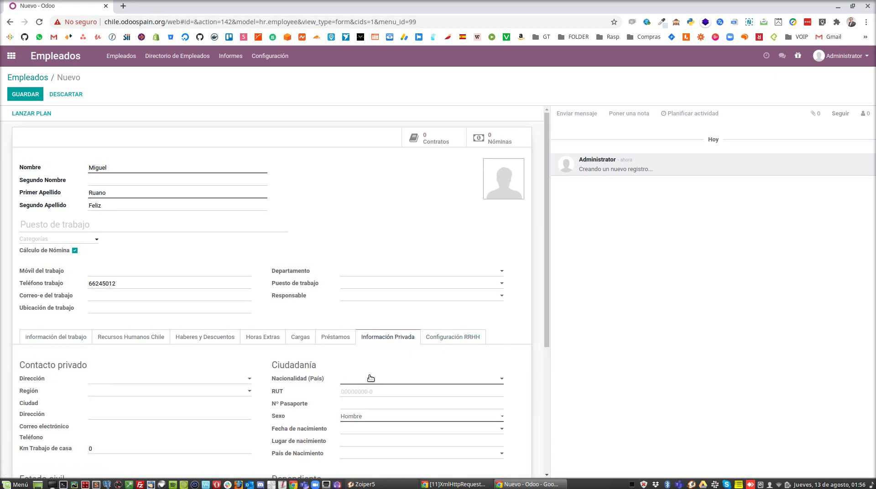
click(370, 378)
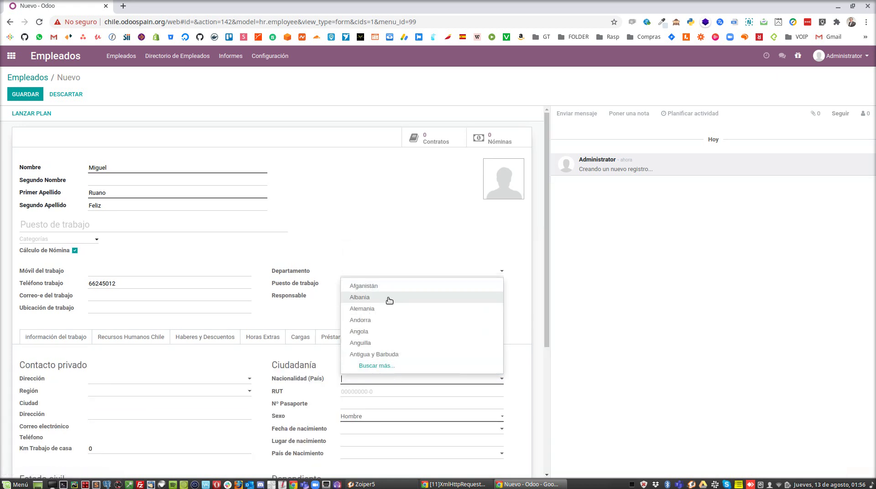
text(Es)
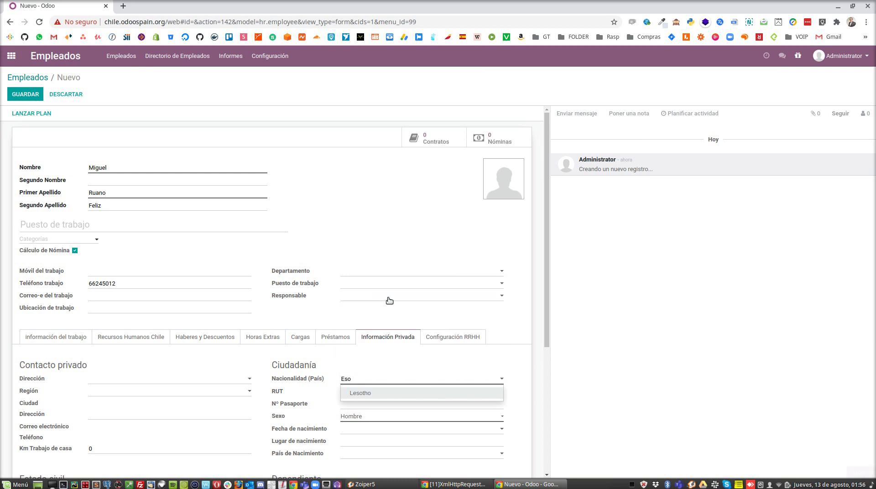
text(pa)
key(Return)
click(364, 395)
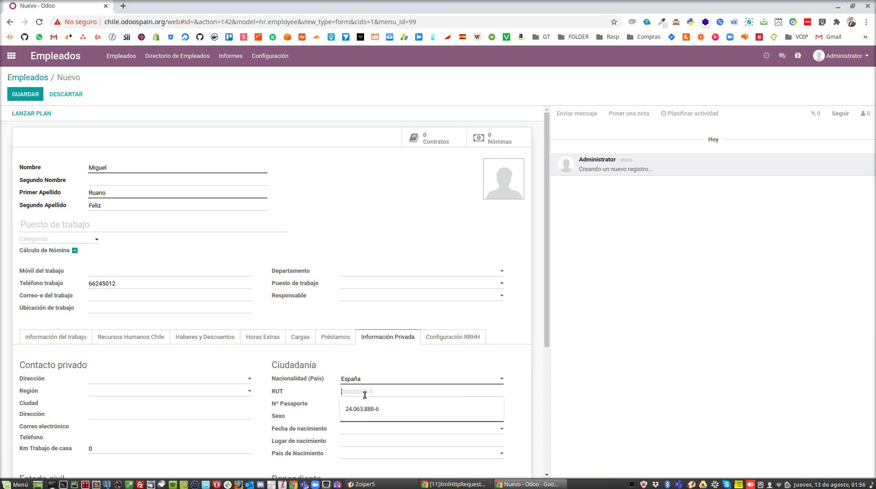
text(999999999)
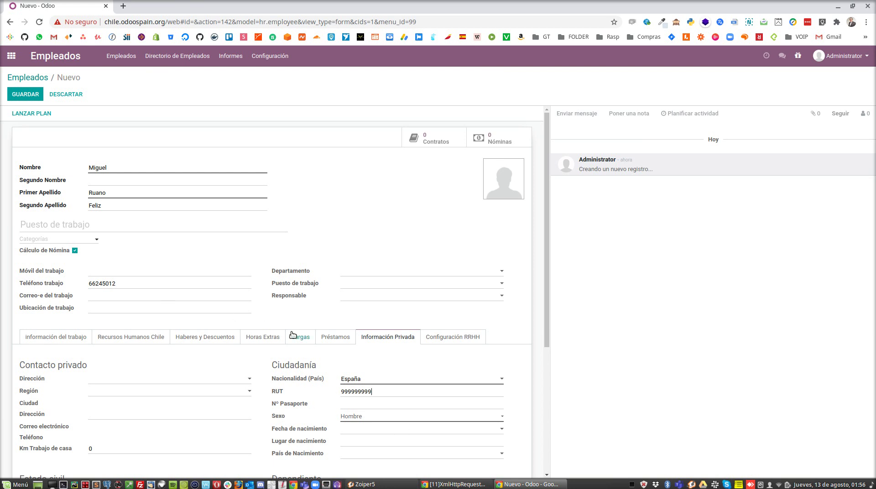
Set AFP to PLANVITAL and Salud to COLMENA in Chilean HR details, then save the employee
click(152, 338)
scroll(211, 318, down, 3)
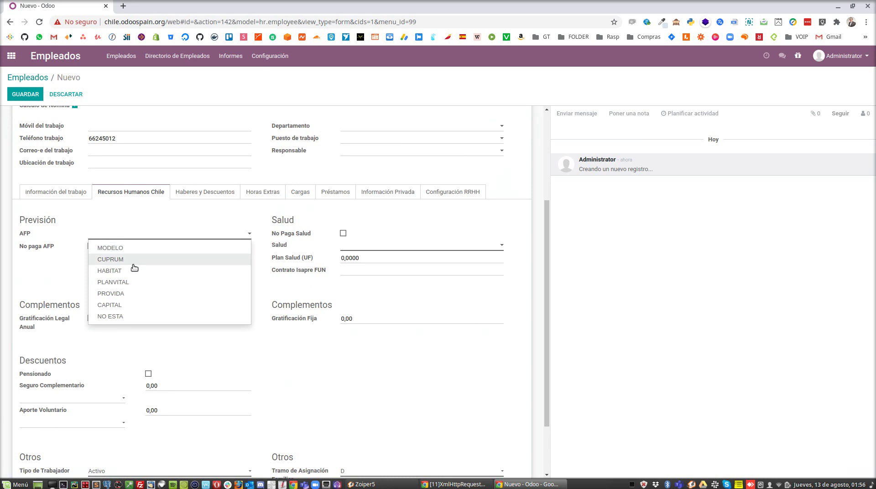
click(133, 282)
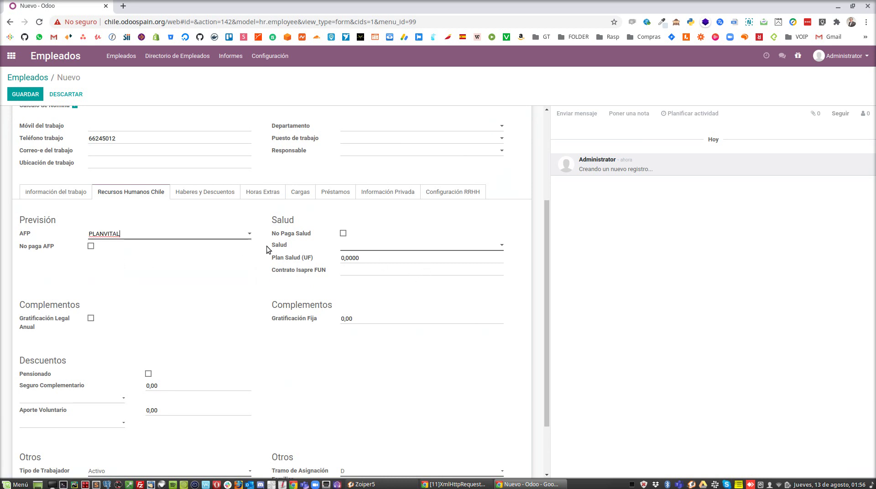
click(383, 247)
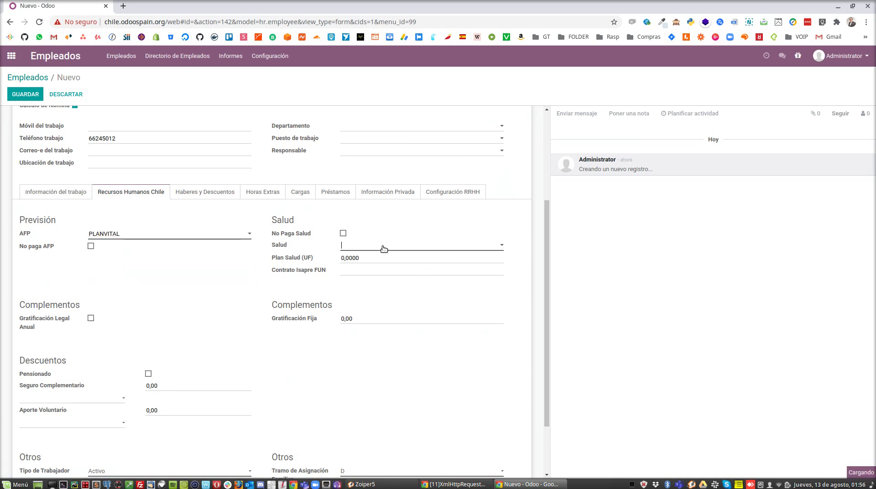
click(379, 305)
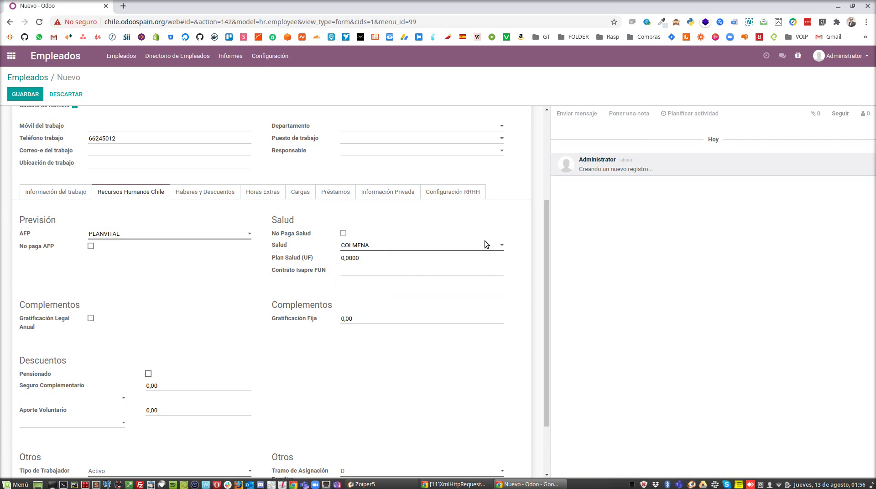
scroll(274, 279, up, 3)
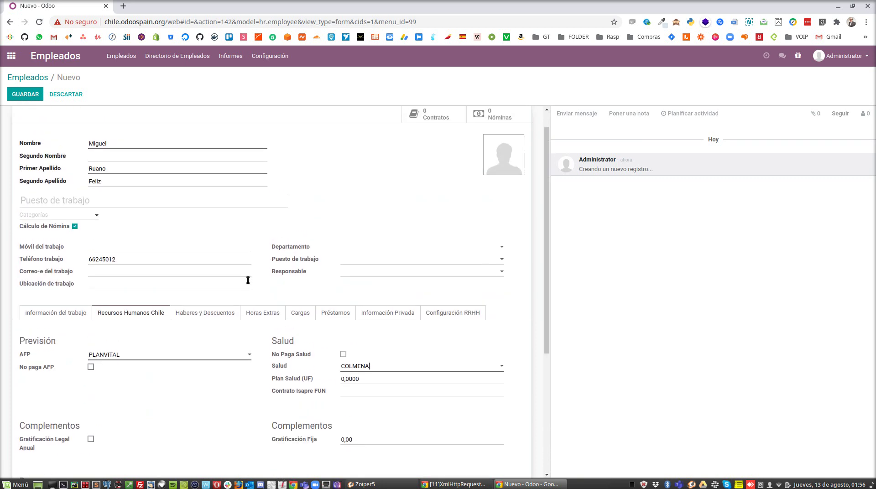
click(18, 96)
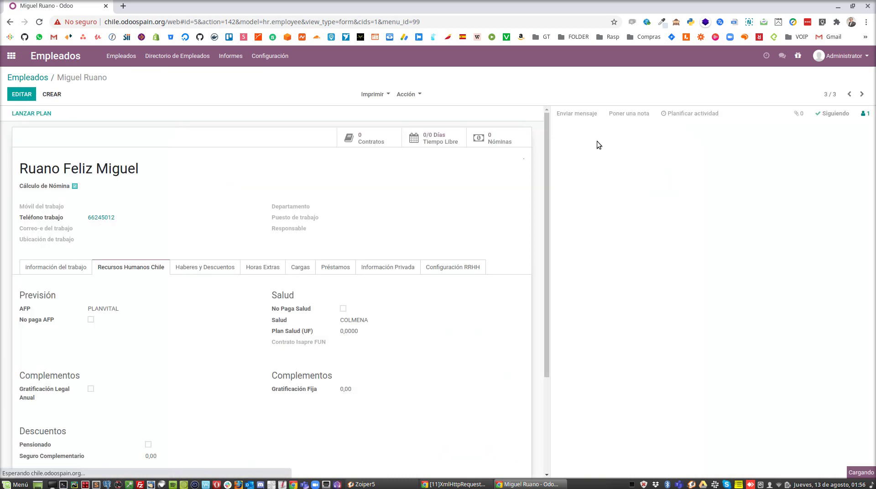
Start a contract referenced 'jefe de sala' with a newly created job position Jefe de Sala
click(369, 144)
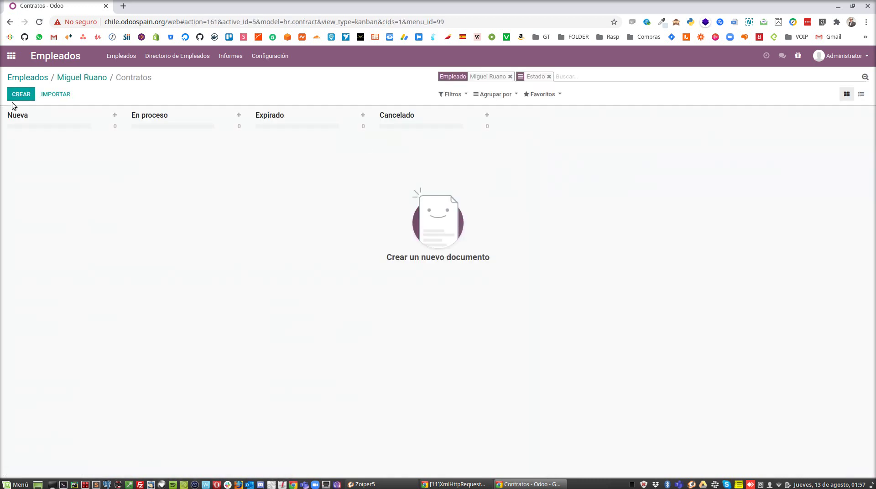
click(19, 94)
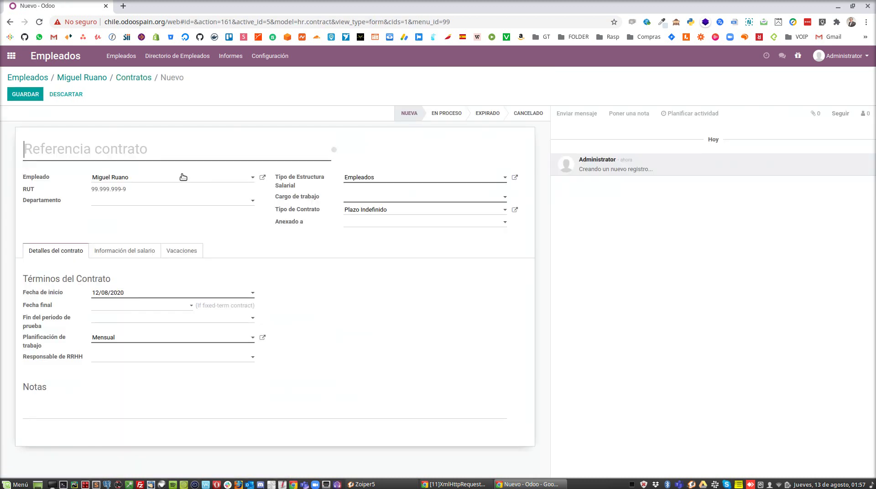
text(je)
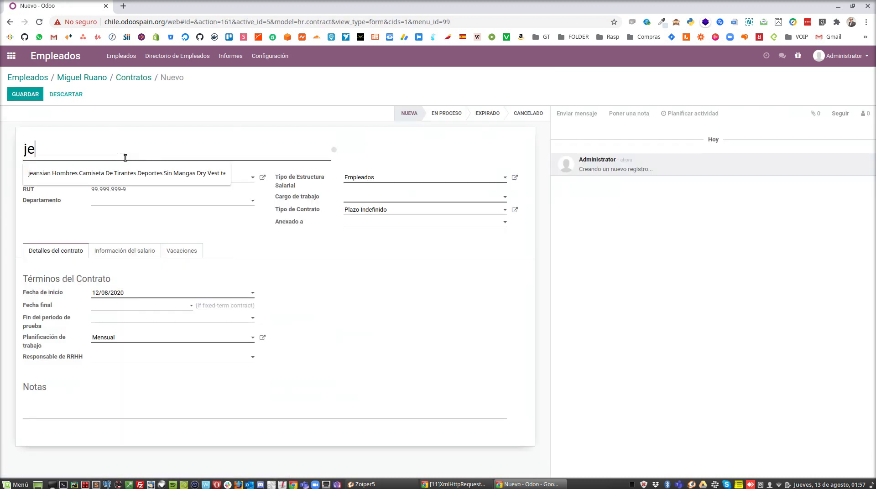
text(fe de sala)
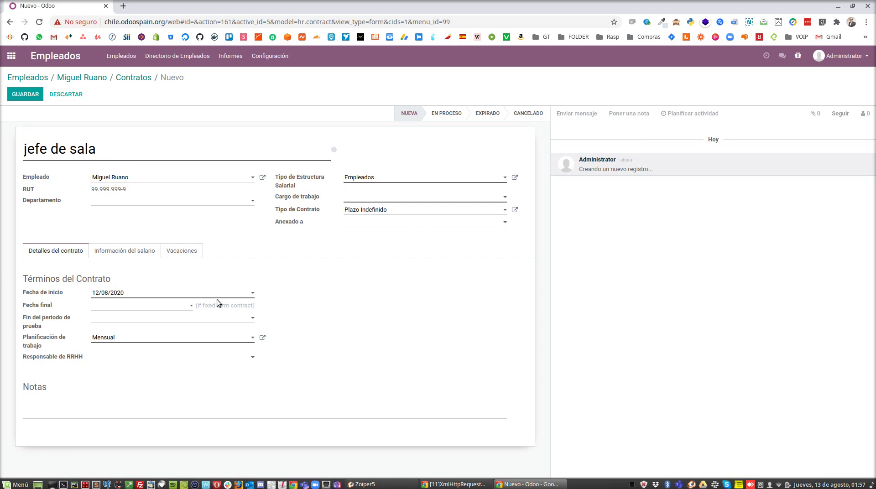
click(377, 197)
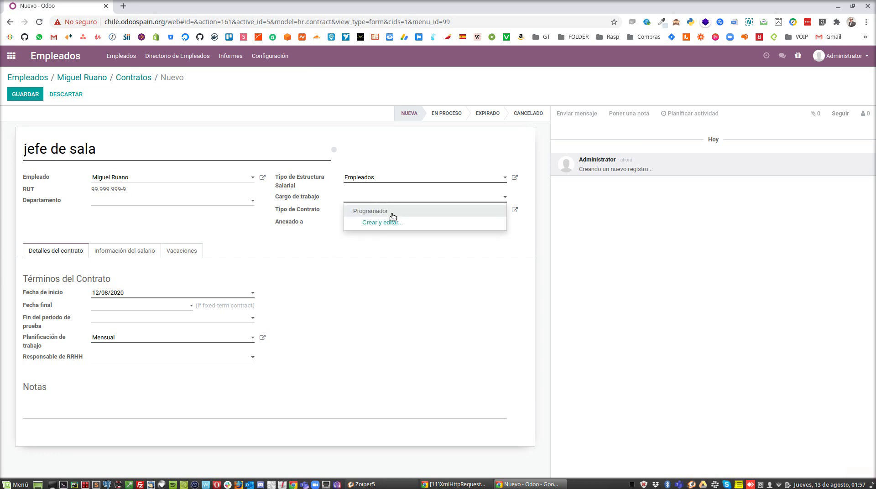
click(393, 223)
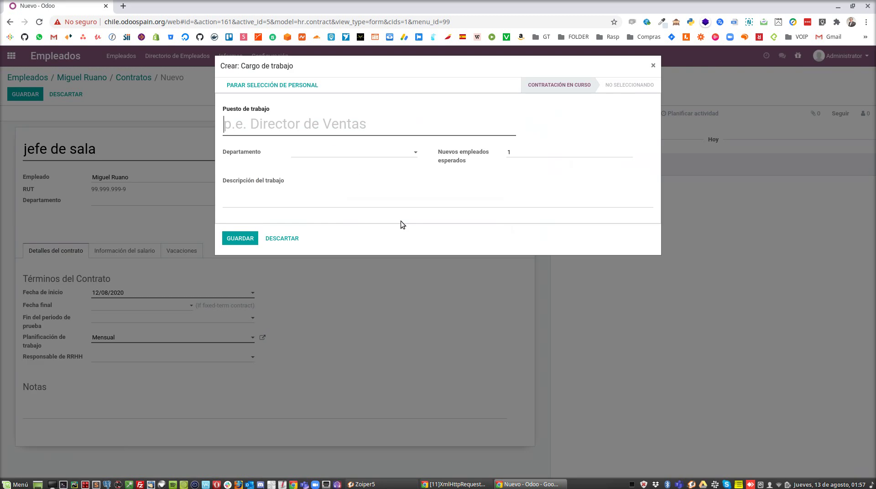
text(Jefe de )
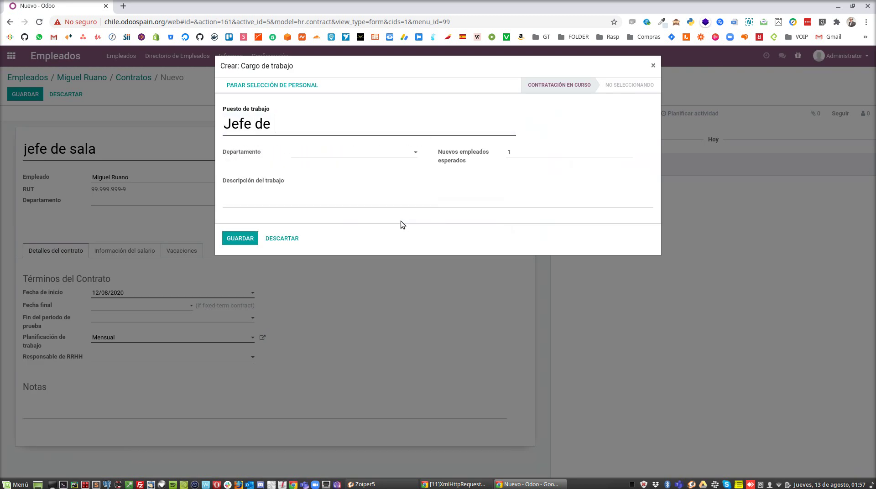
text(Sala)
click(238, 239)
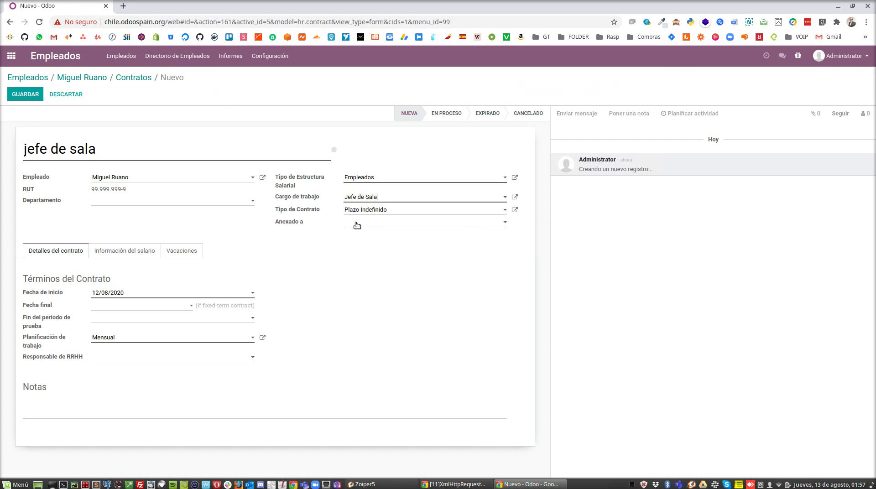
Set the contract start date to 01/07/2020
click(126, 293)
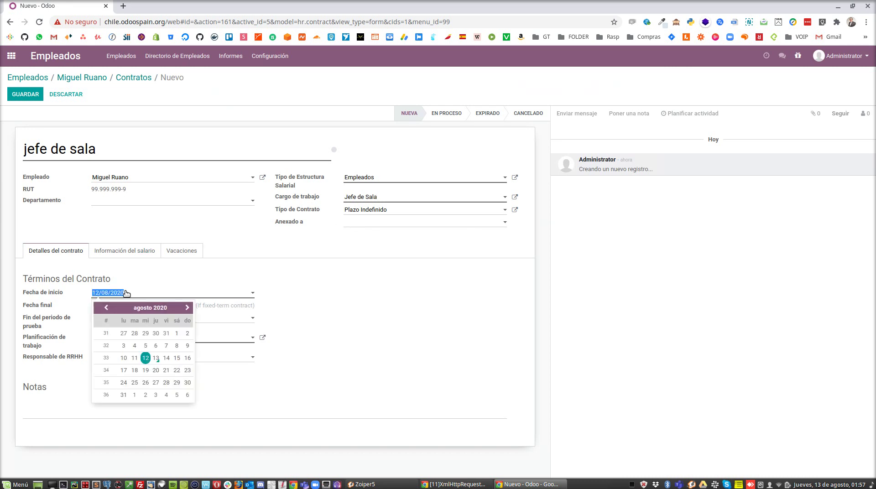
click(105, 309)
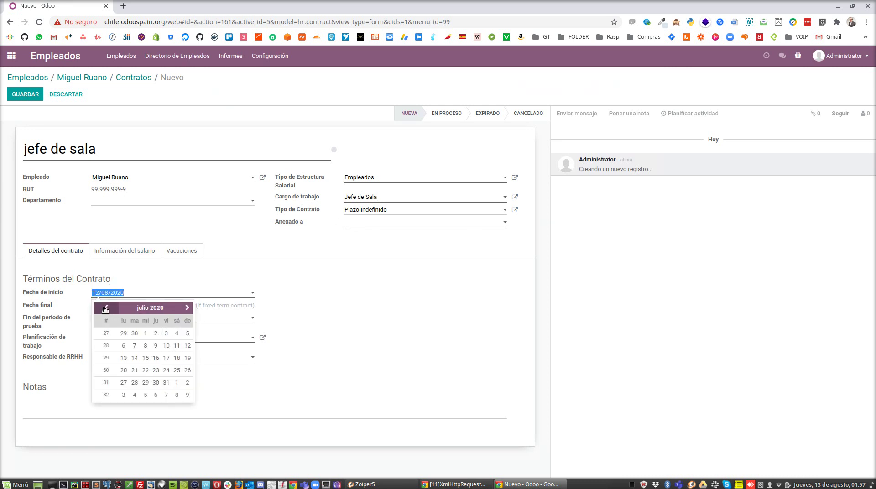
click(145, 334)
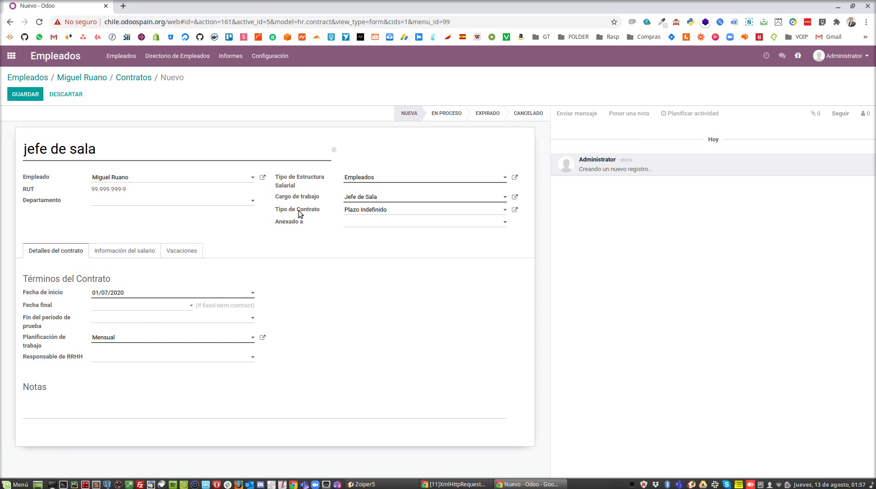
Try Plazo Fijo as the contract type, then revert it to Plazo Indefinido
click(386, 211)
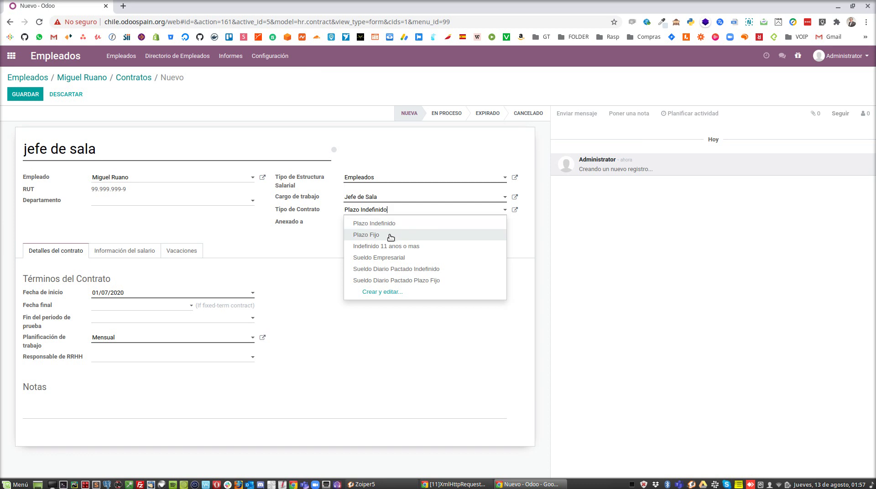
click(391, 237)
click(384, 212)
click(392, 224)
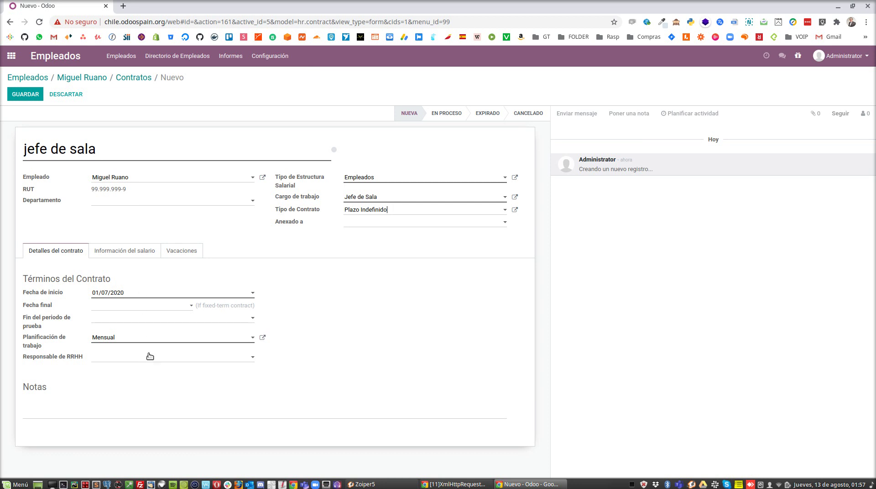
Enter a monthly salary of 800000 in the salary information and save the contract
click(126, 250)
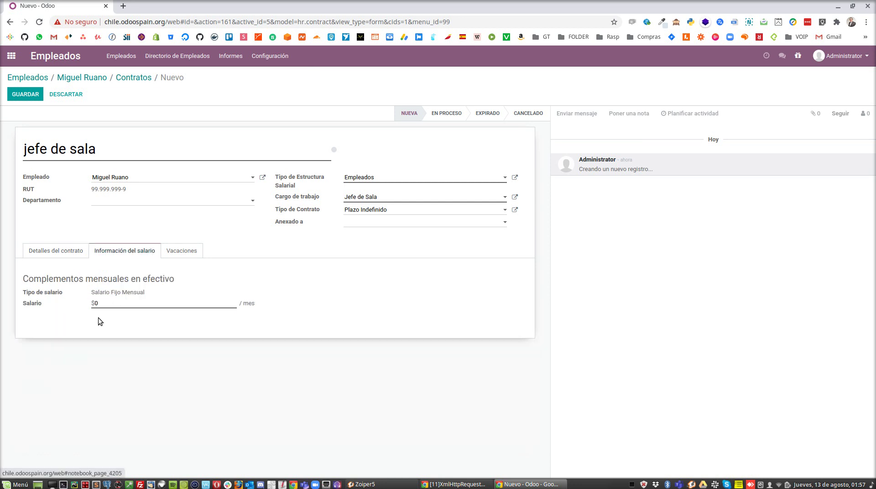
click(127, 304)
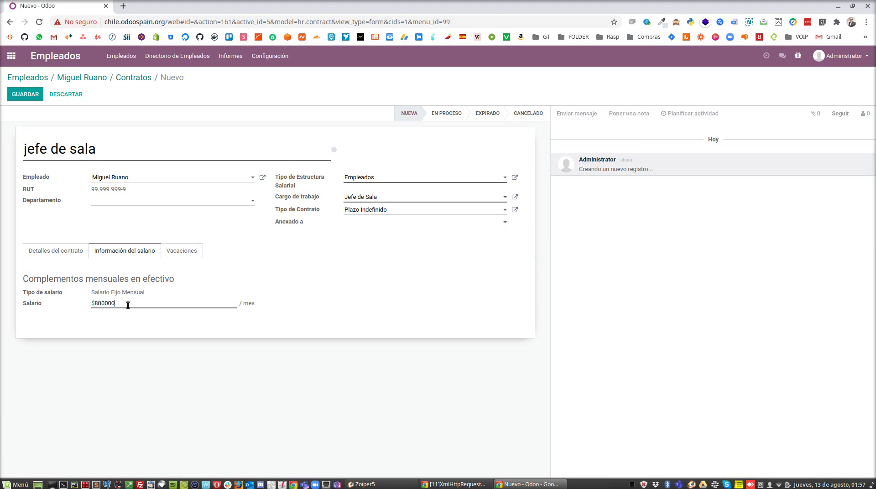
click(19, 93)
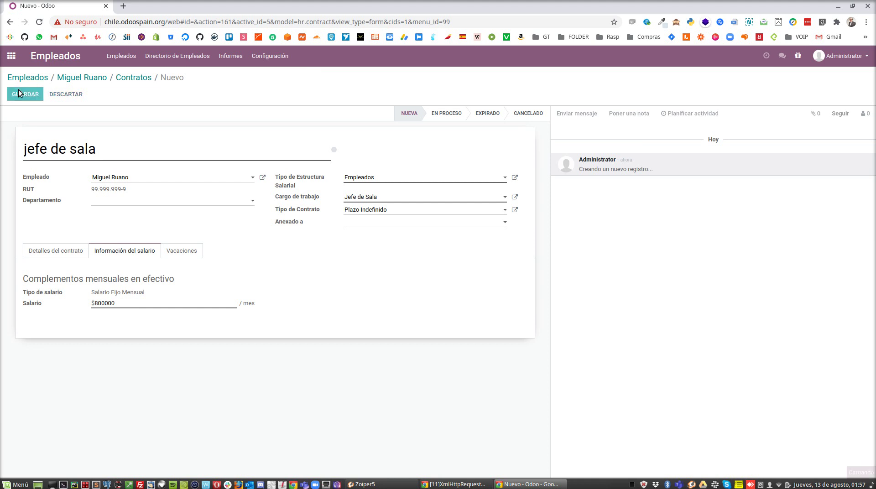
Drag the jefe de sala contract card from Nueva to En proceso, then return to the apps home screen
click(131, 80)
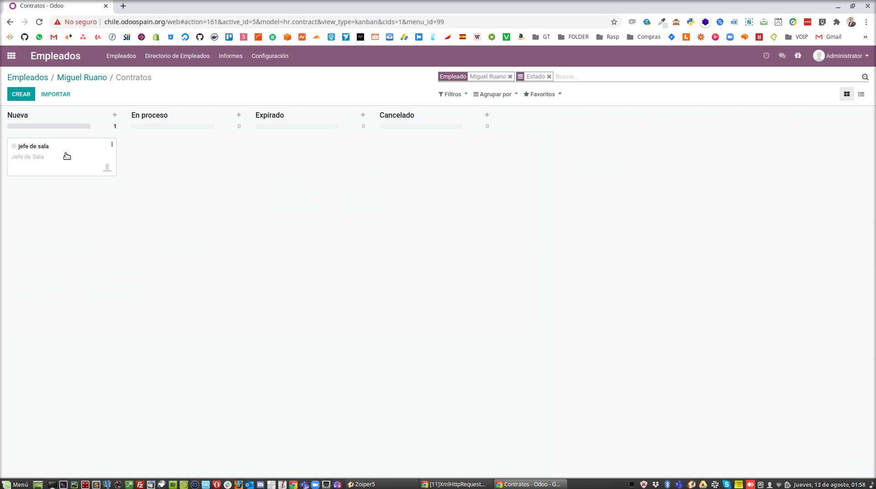
drag(153, 158, 186, 151)
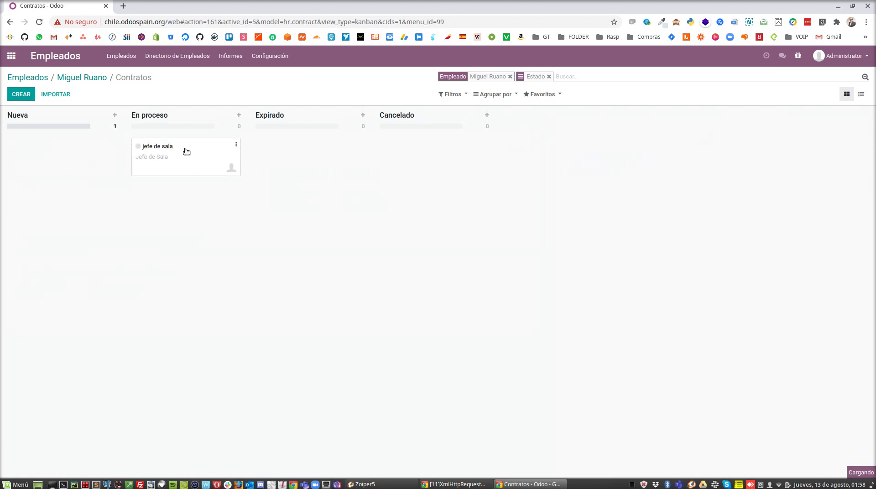
click(87, 81)
click(41, 78)
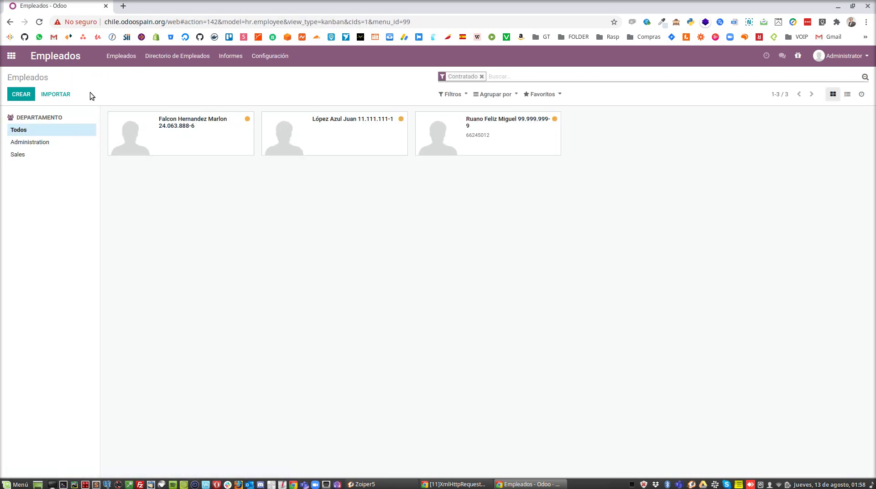
click(12, 55)
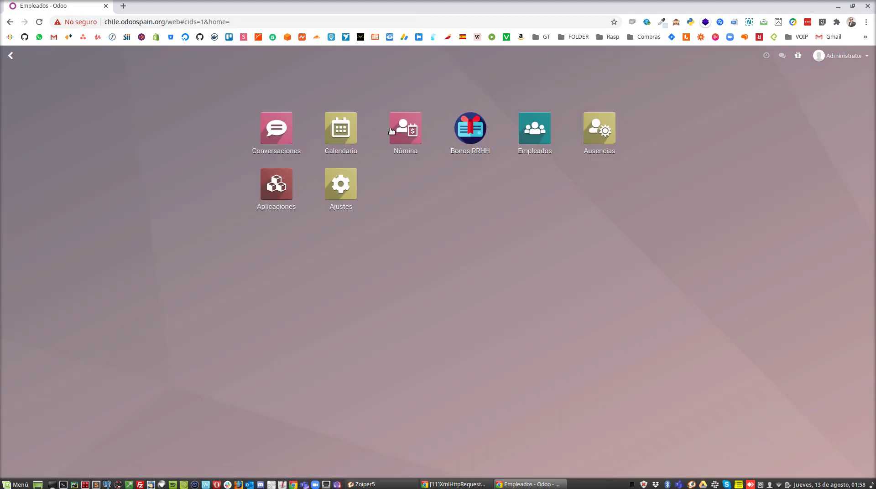
Open the Nómina app and go to Nóminas > Lotes
click(398, 132)
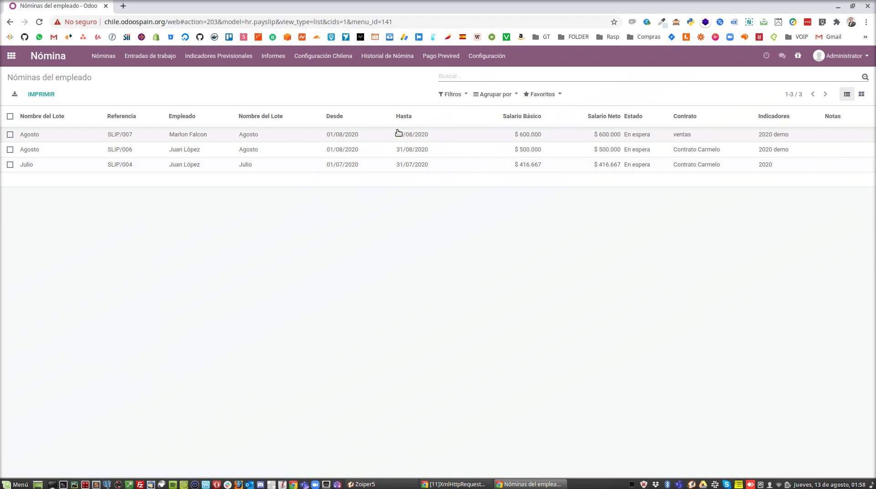
click(110, 59)
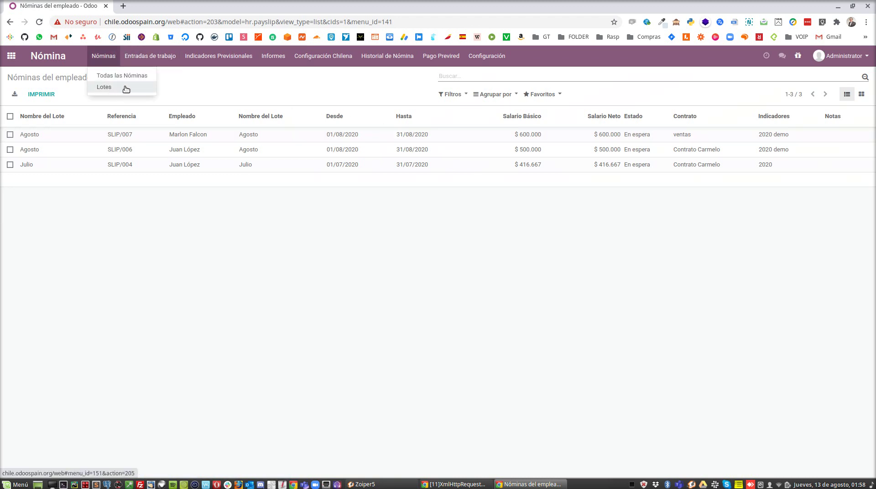
click(126, 88)
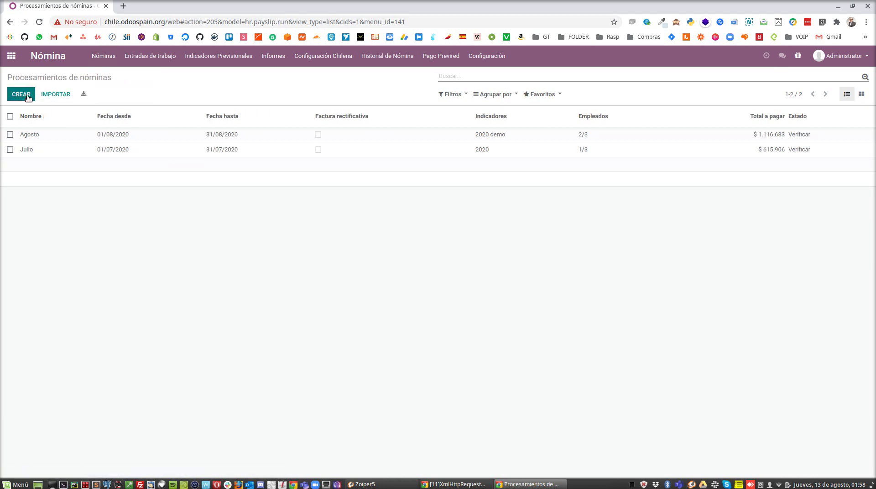
Create a payroll batch named 'Agosto G3' with 2020 demo indicators and save it
click(27, 96)
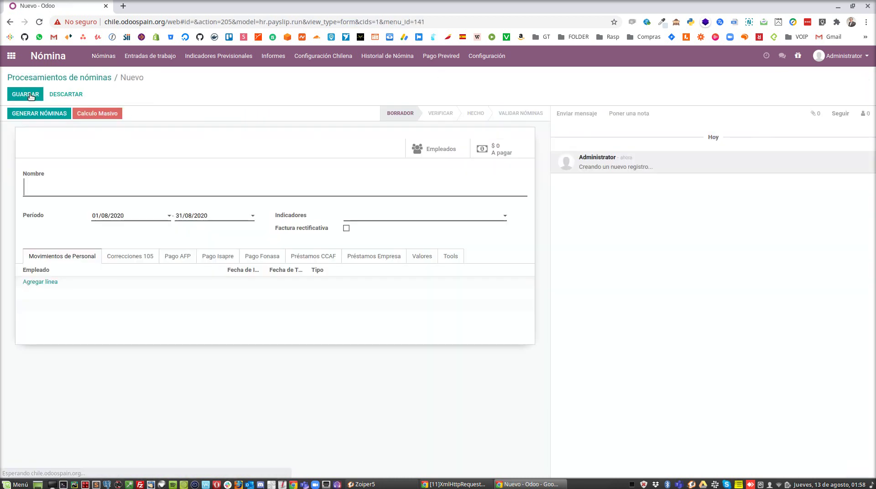
text(Agosto G2)
key(BackSpace)
text(3)
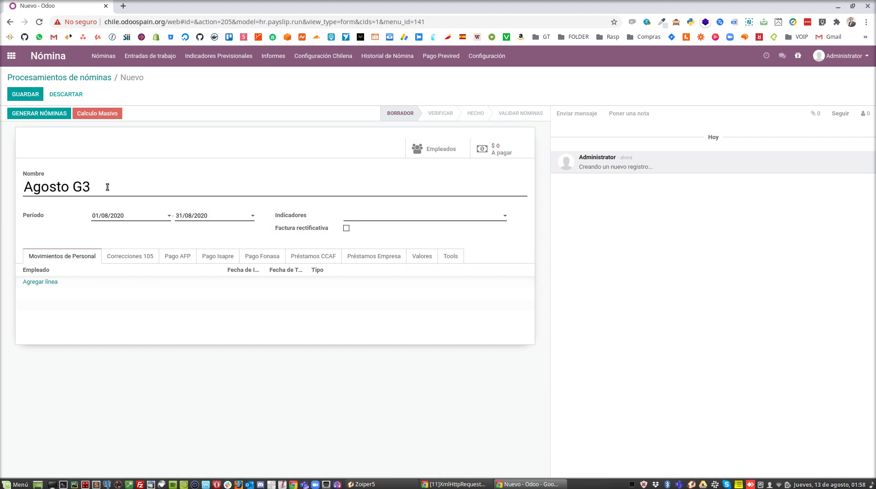
click(429, 221)
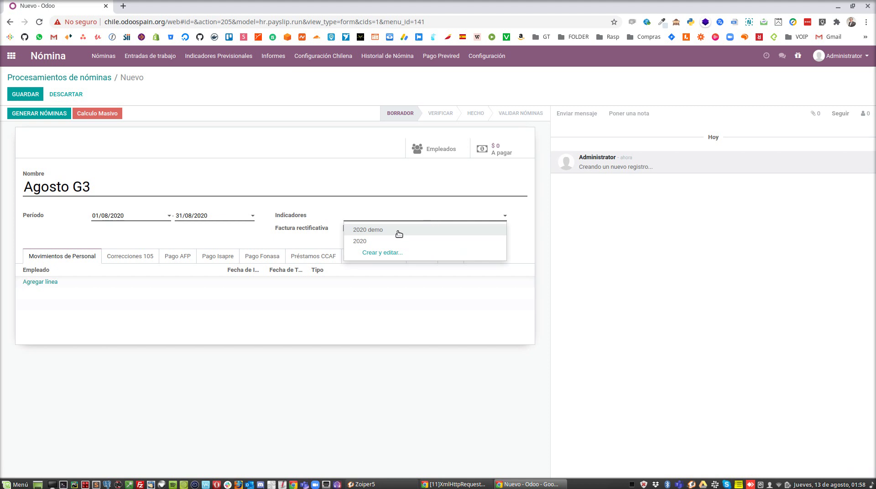
click(387, 229)
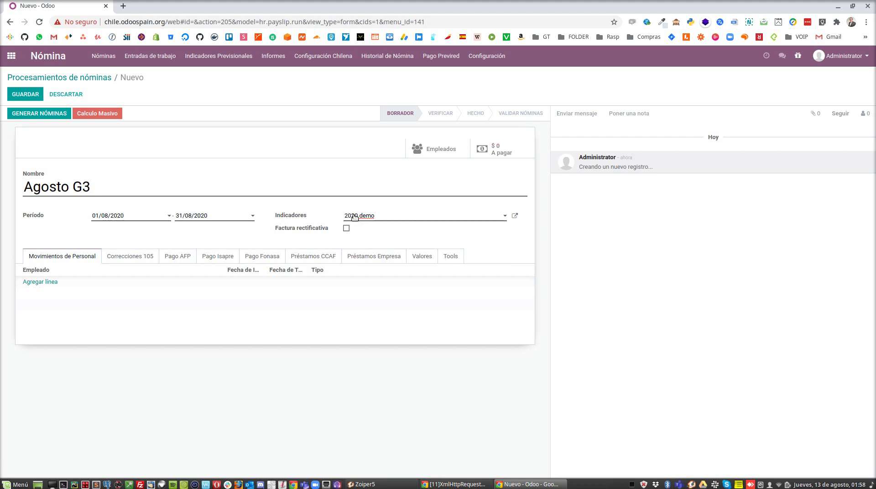
click(386, 216)
click(386, 216)
click(25, 94)
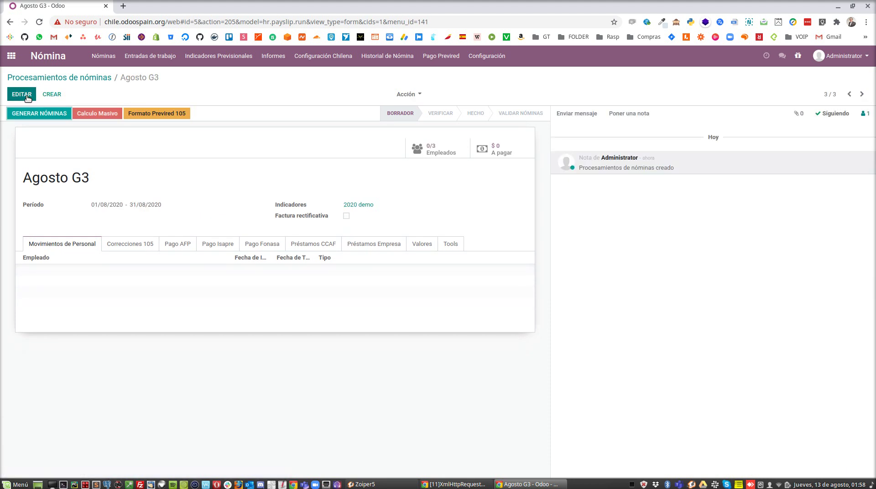
Run Generar nóminas, dismiss the already-calculated error, remove the first employee row and retry
click(58, 114)
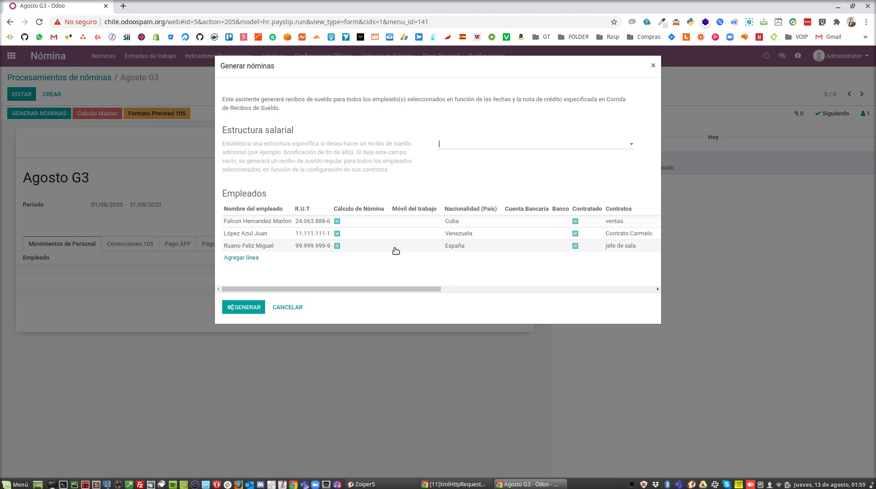
click(244, 307)
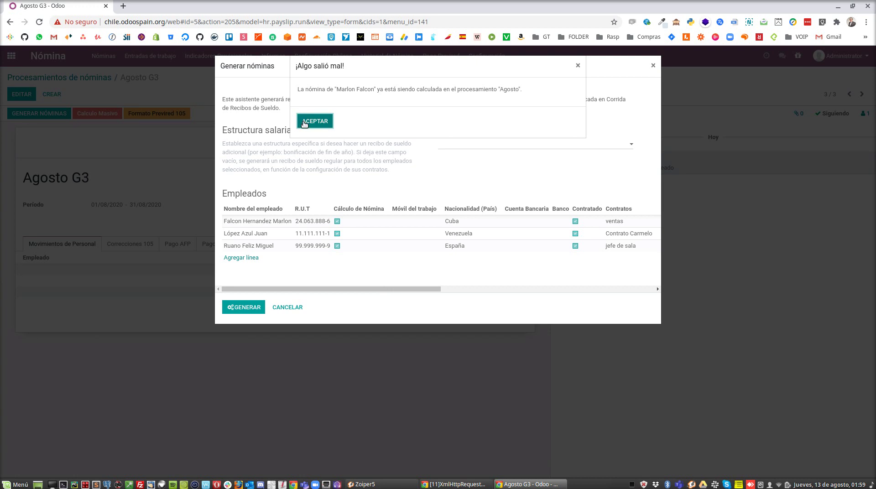
key(Escape)
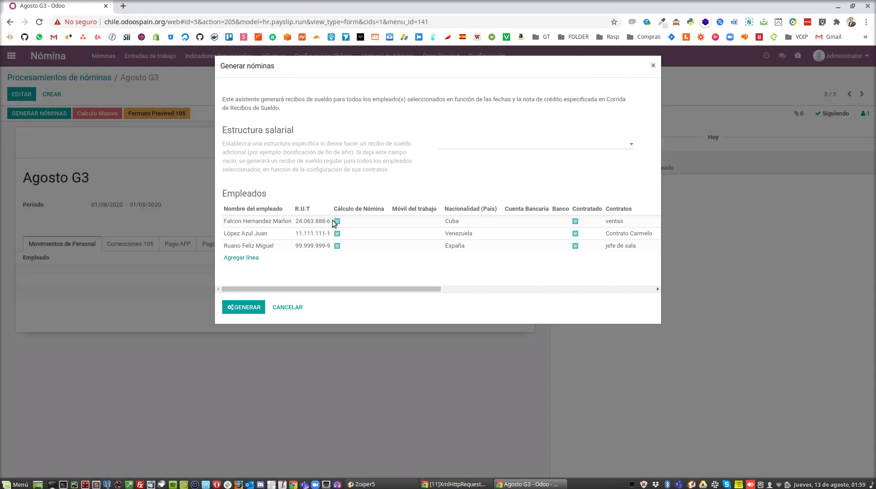
drag(369, 289, 648, 226)
click(636, 221)
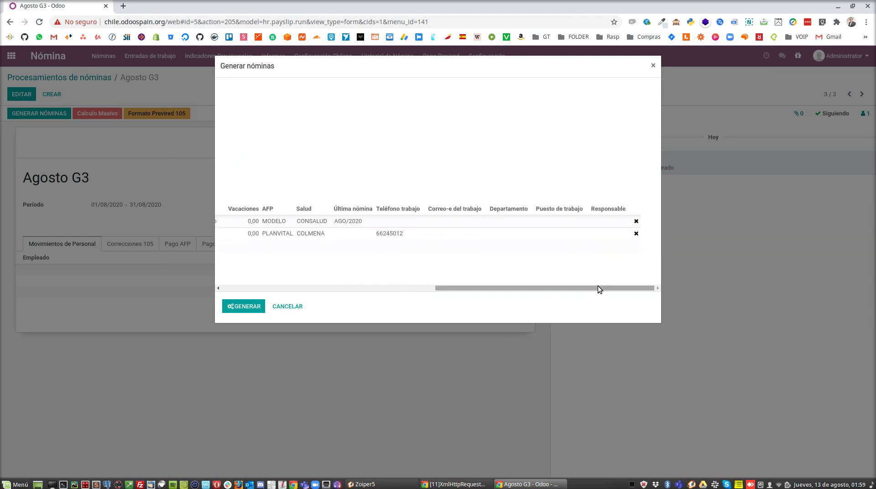
drag(597, 285, 262, 294)
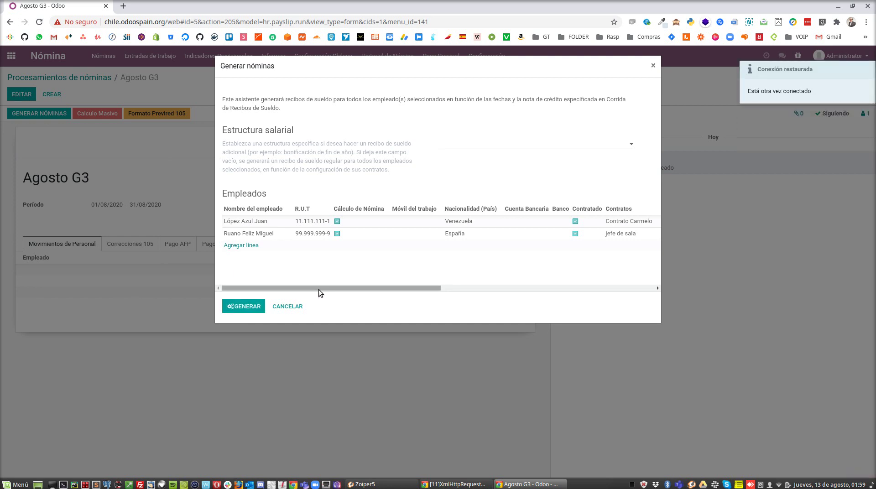
click(259, 308)
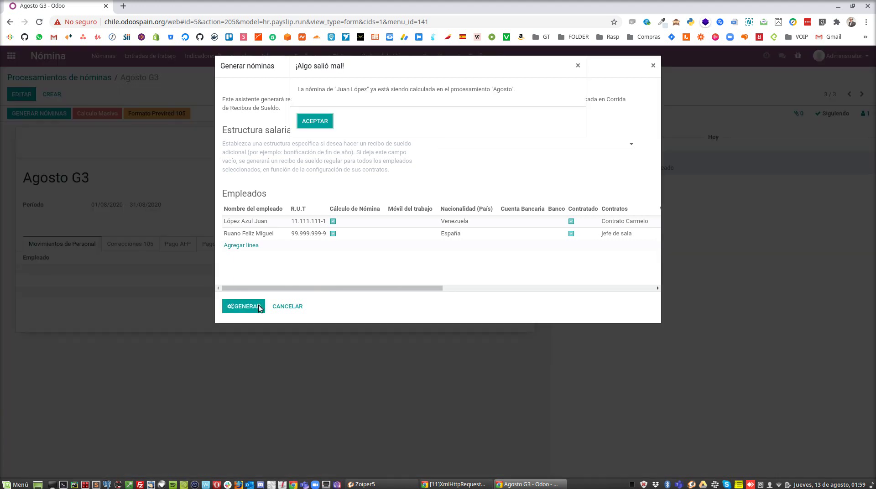
click(318, 123)
Delete the other employee's row and generate the payslip for the remaining employee only
drag(354, 286, 612, 293)
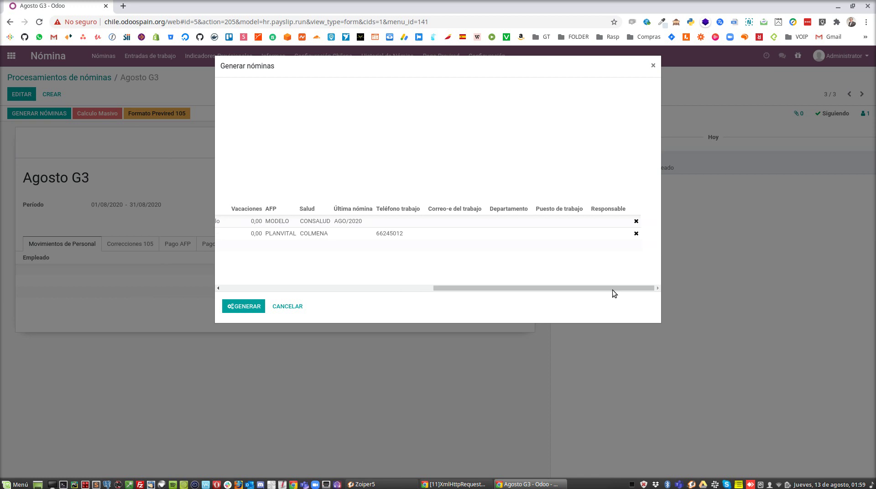
click(636, 221)
drag(552, 287, 227, 291)
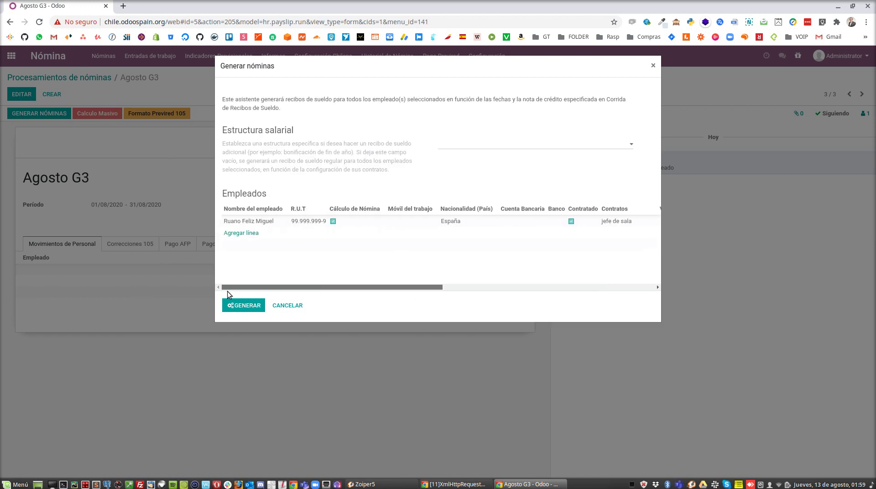
click(242, 306)
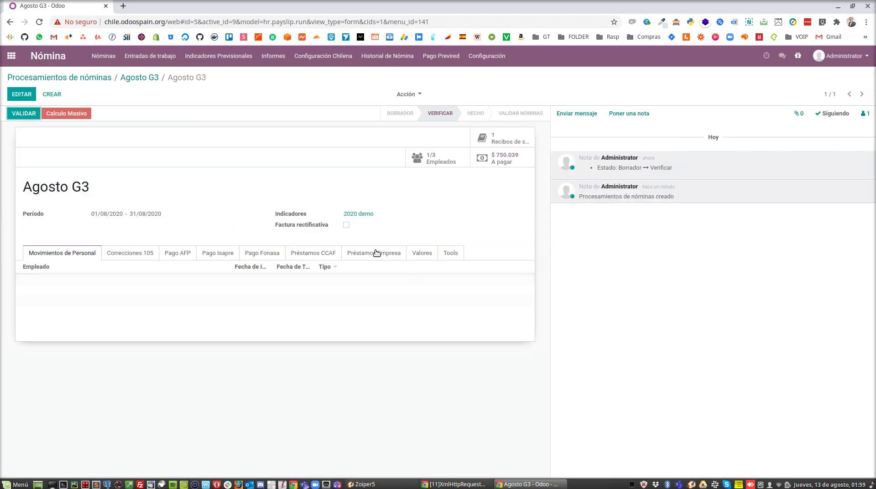
Print the Agosto G3 payslip from Todas las Nóminas as the SLIP/008 PDF receipt and open it
click(113, 62)
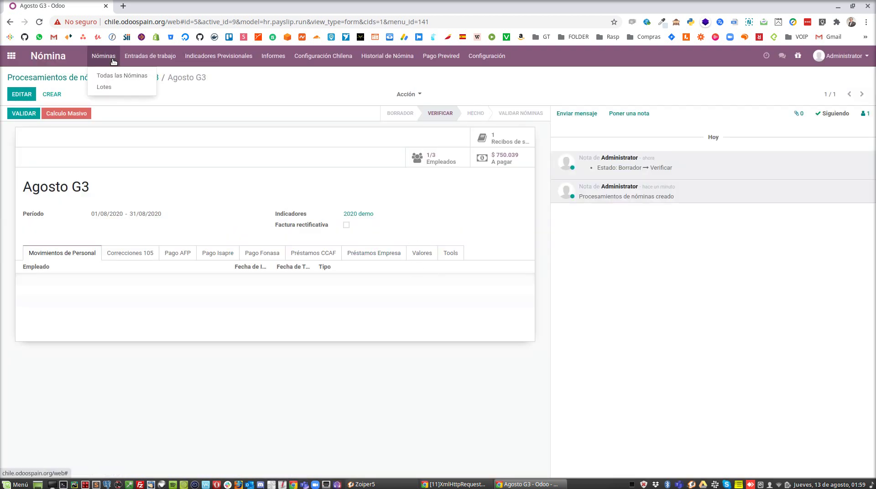
click(115, 76)
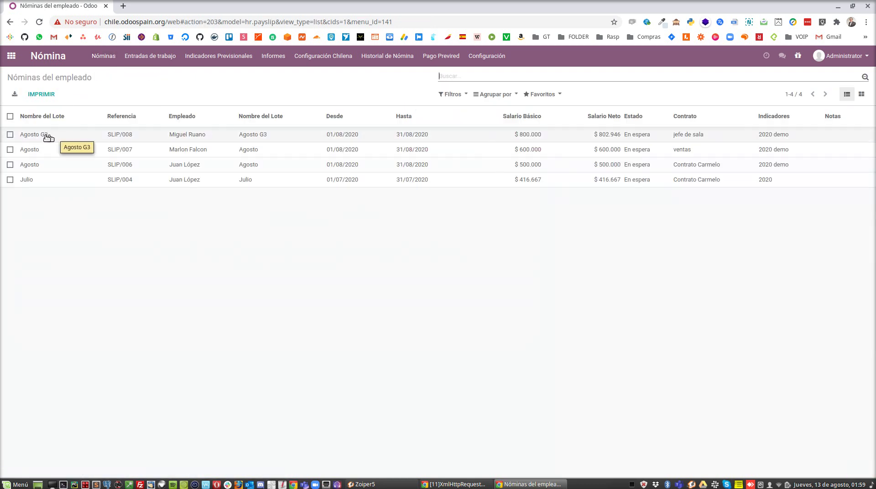
click(69, 136)
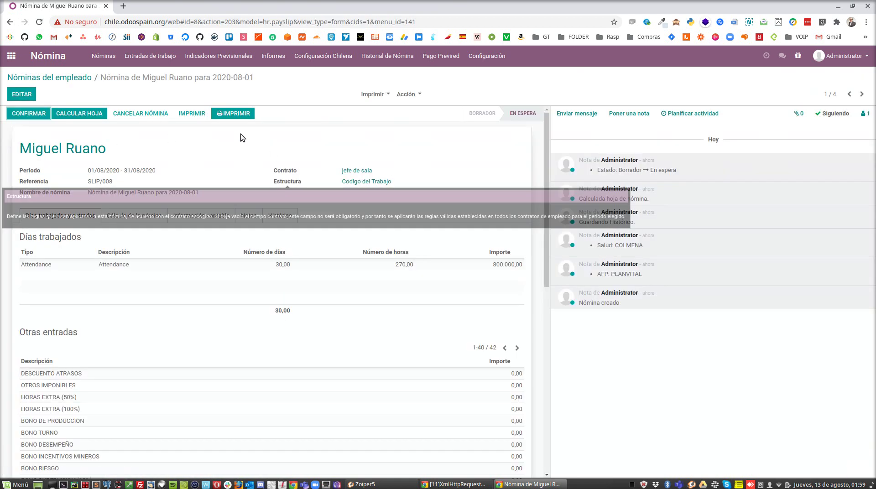
click(228, 113)
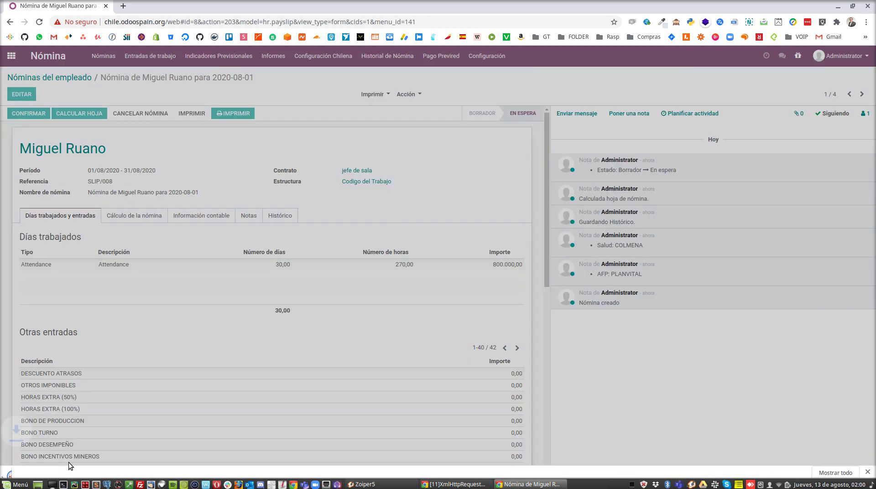
click(50, 466)
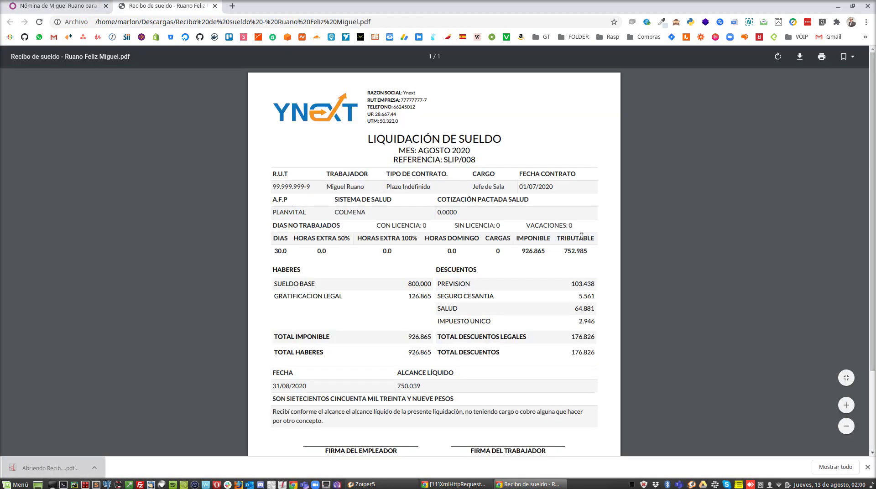
scroll(581, 236, up, 5)
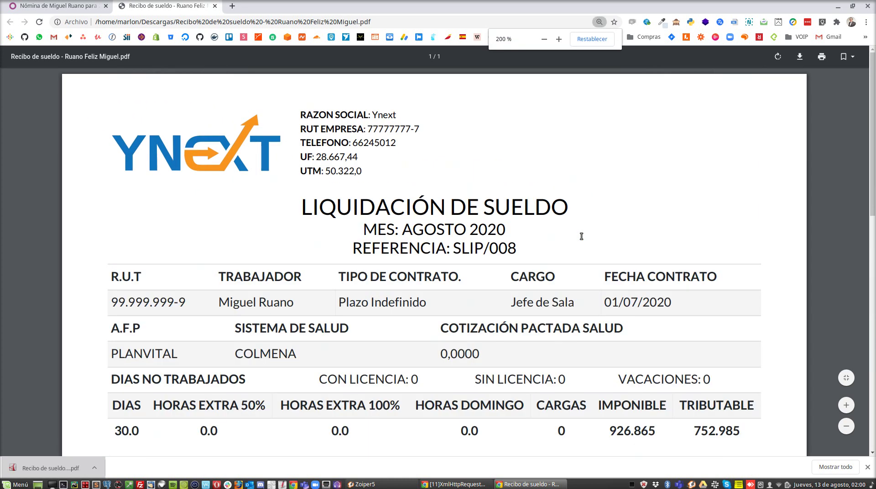
scroll(577, 195, down, 2)
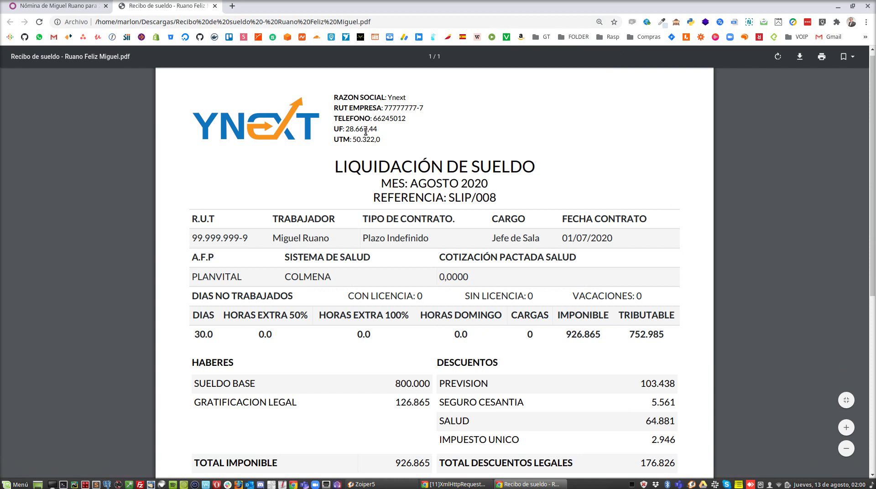
scroll(380, 189, down, 1)
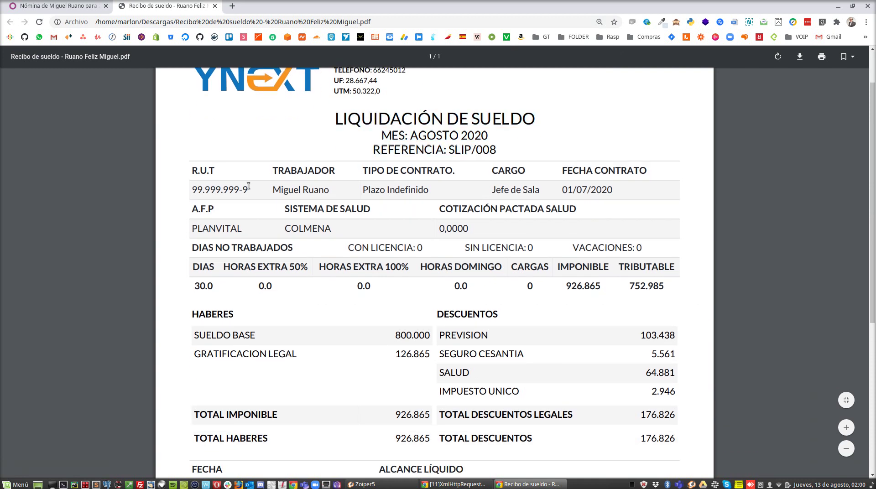
scroll(391, 188, down, 1)
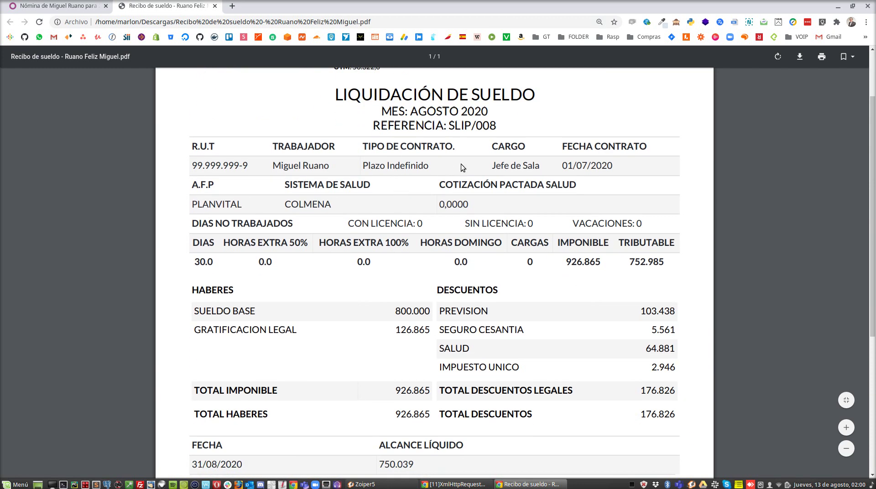
scroll(275, 195, down, 1)
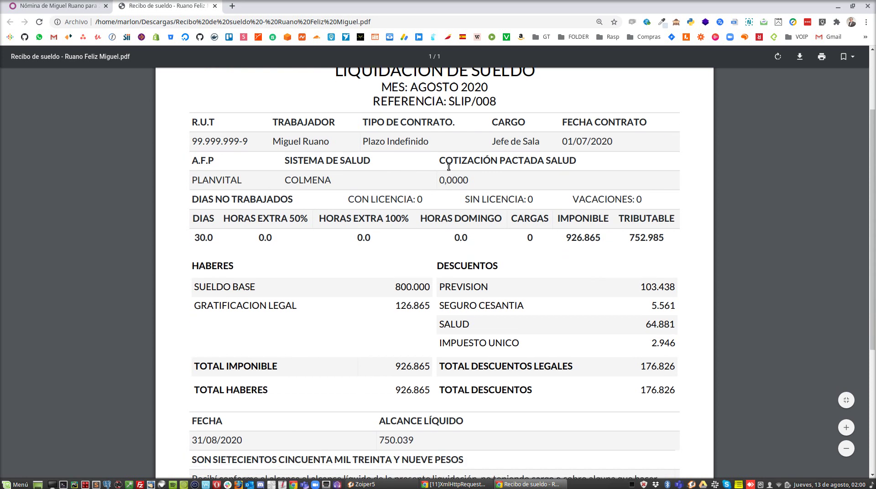
scroll(502, 151, down, 2)
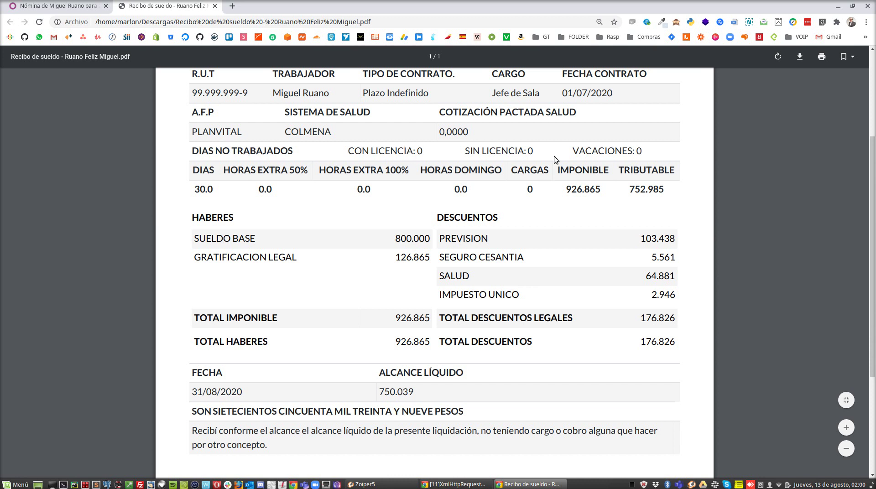
scroll(296, 211, down, 1)
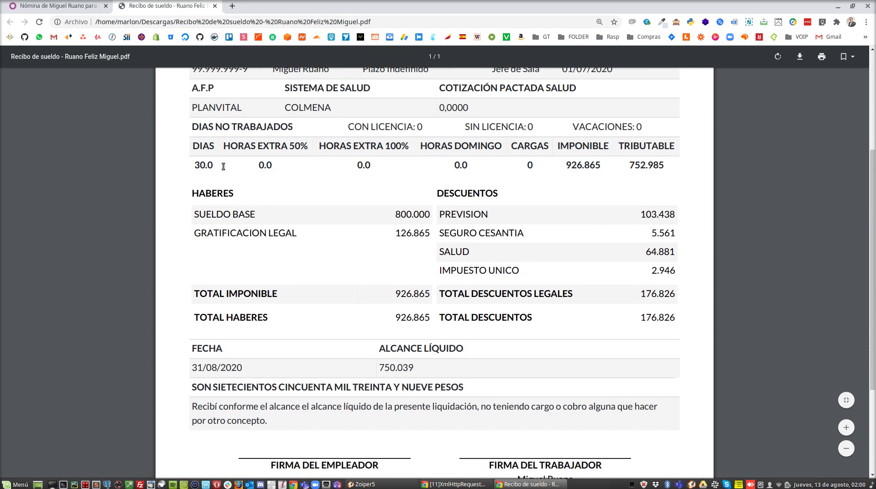
scroll(223, 167, down, 3)
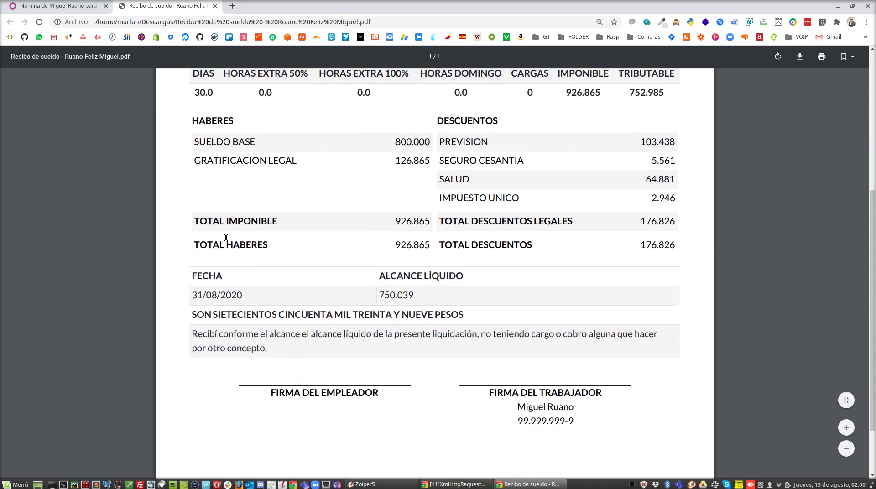
scroll(225, 268, down, 3)
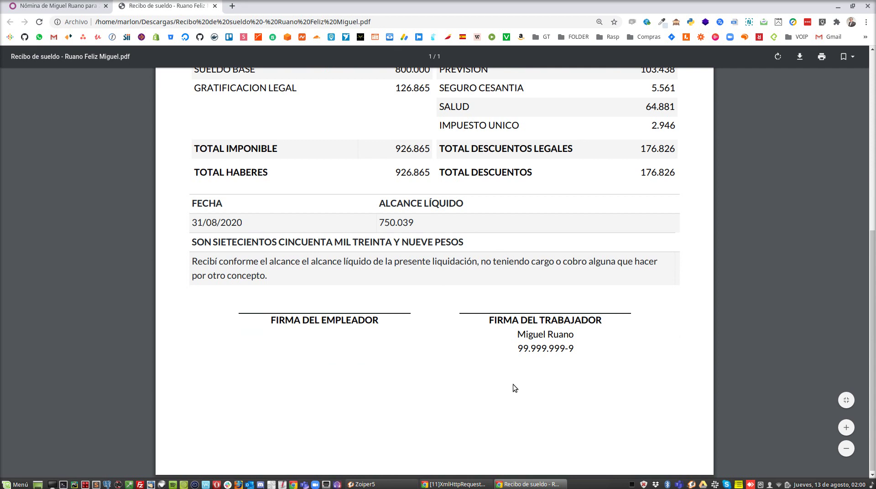
drag(273, 275, 185, 264)
click(338, 281)
scroll(515, 361, down, 1)
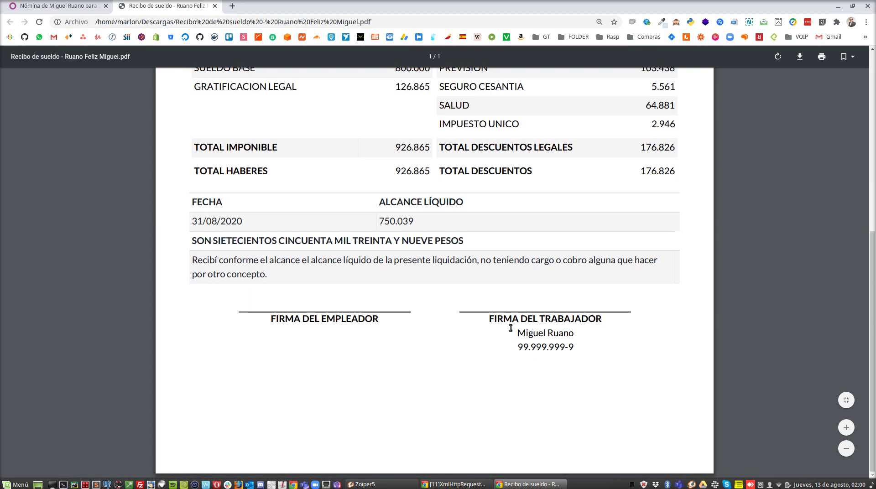
scroll(510, 329, up, 13)
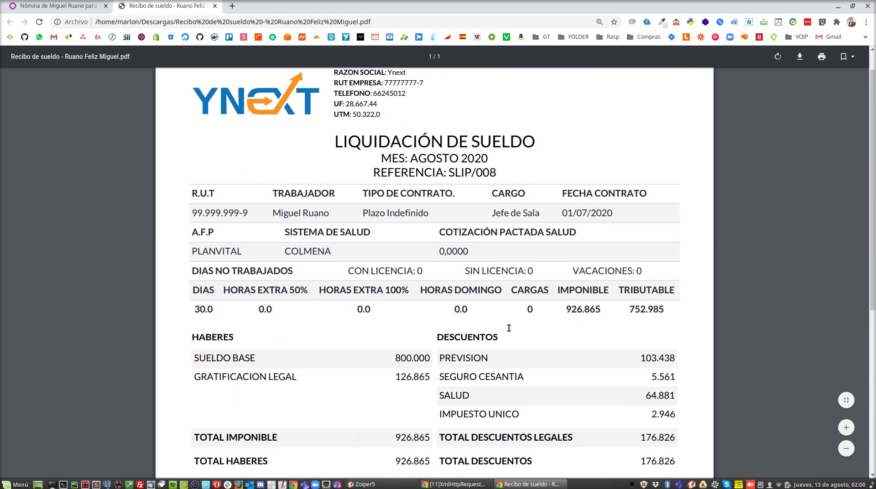
scroll(509, 328, down, 13)
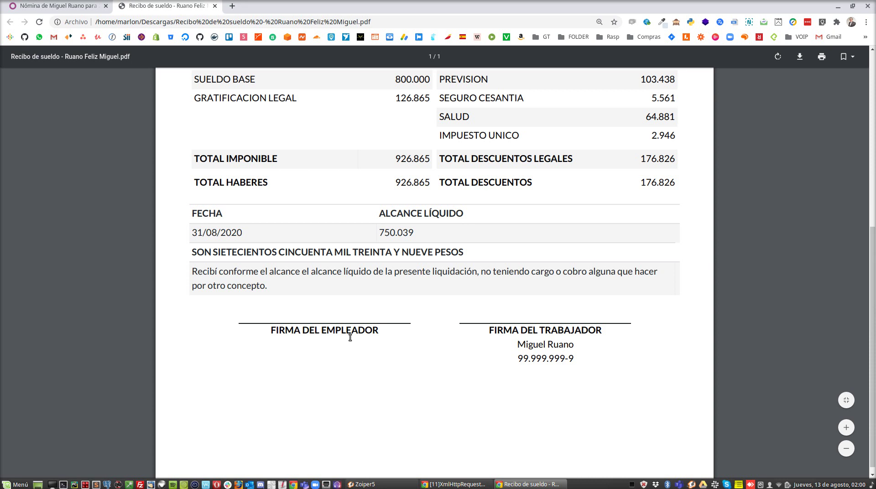
scroll(365, 358, up, 13)
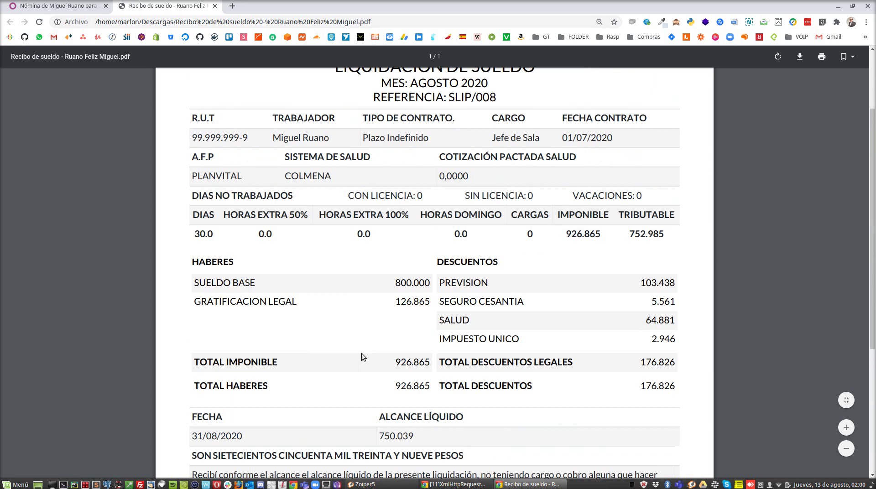